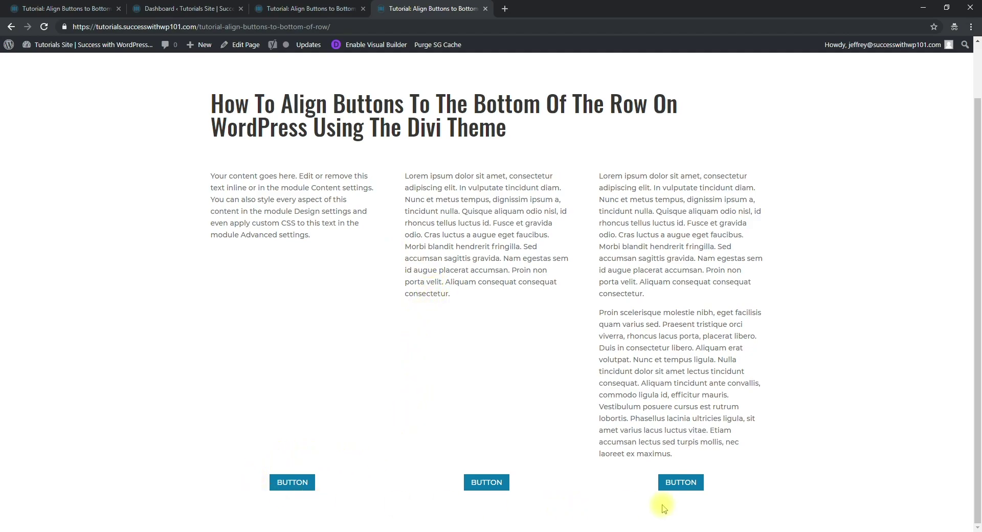
Step: Compare the unaligned and bottom-aligned page versions, then return to the page in the visual builder
left_click(304, 9)
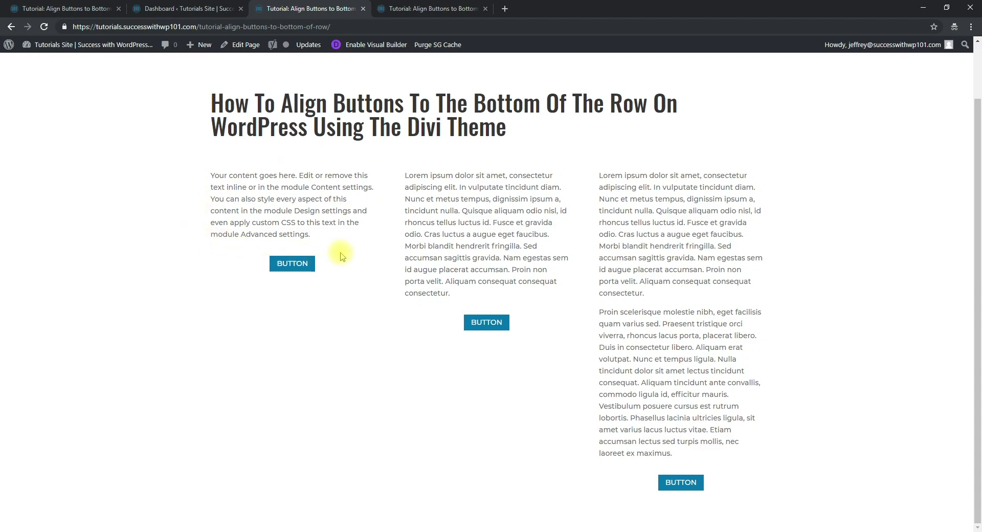
left_click(409, 9)
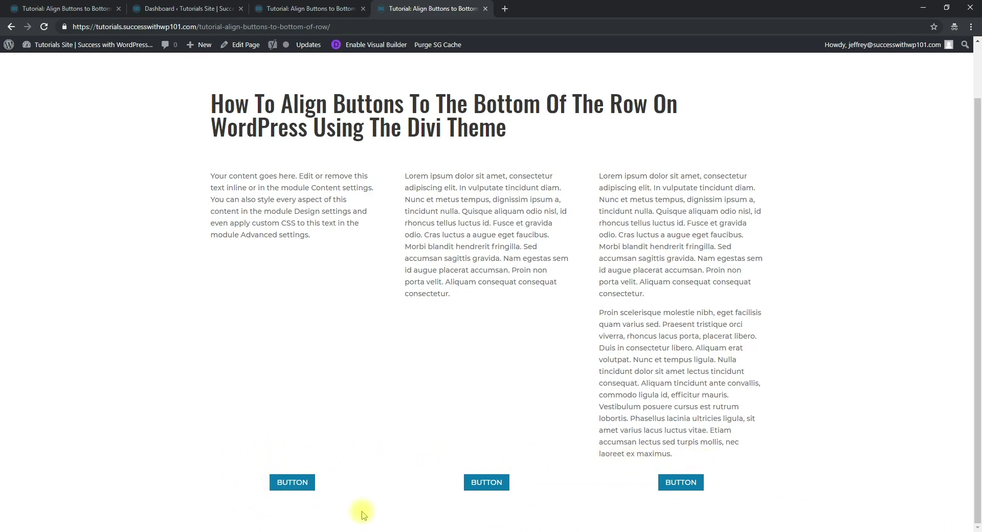
left_click(97, 9)
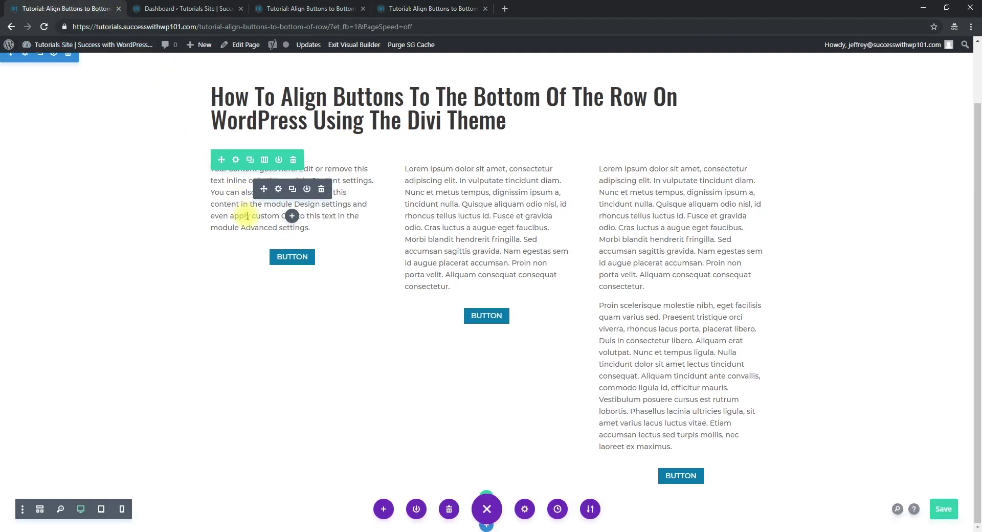
Step: Preview the row's column layout choices without changing them, then open the three-column row's settings
left_click(265, 160)
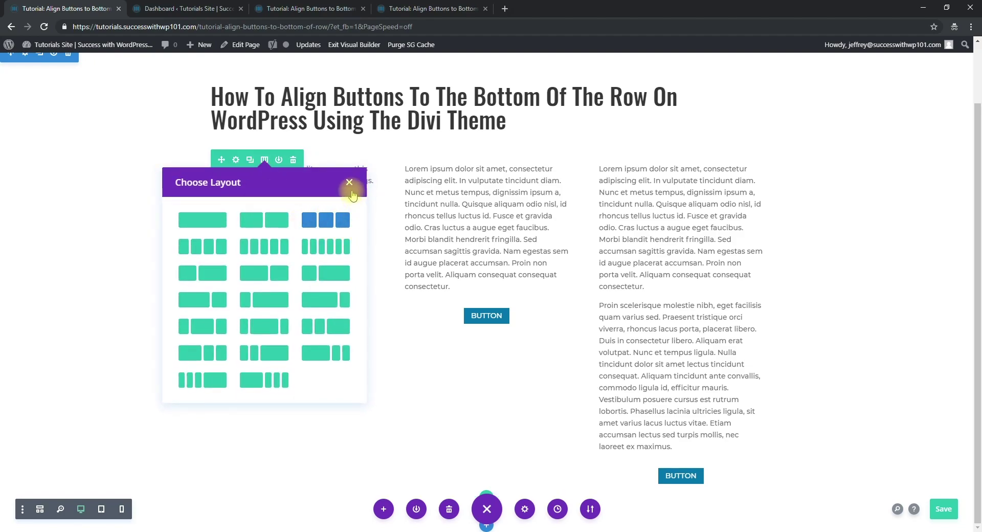
left_click(350, 183)
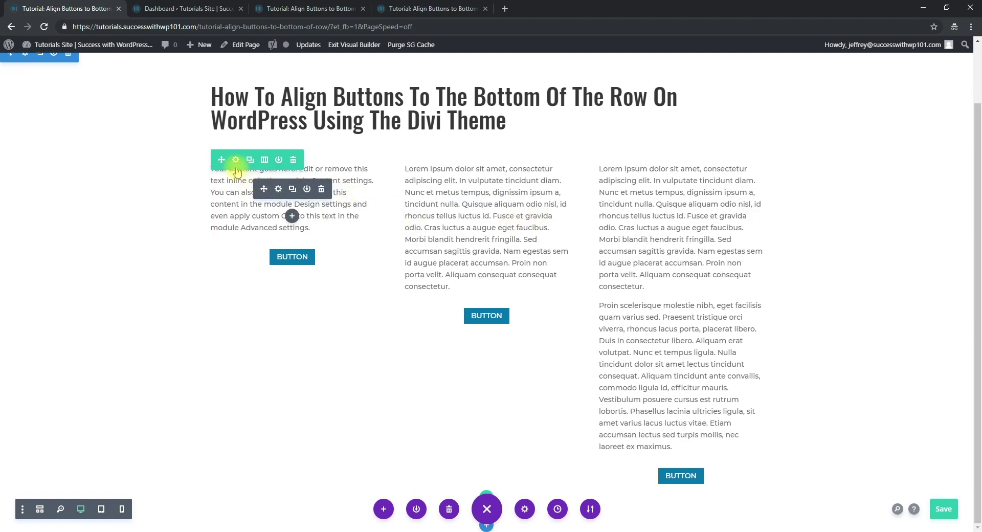
left_click_drag(234, 164, 234, 163)
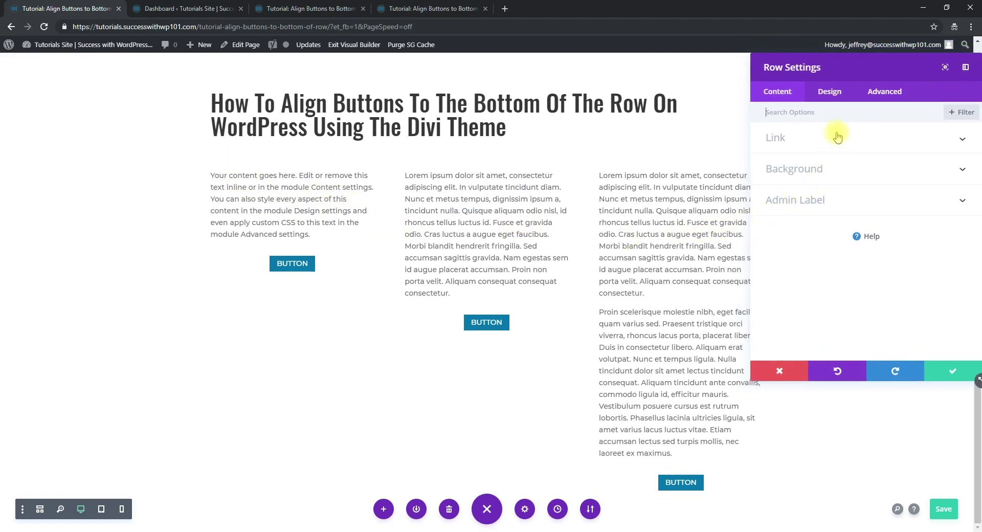
Step: Turn on Equalize Column Heights in the row's Design sizing options
left_click(837, 97)
left_click(825, 170)
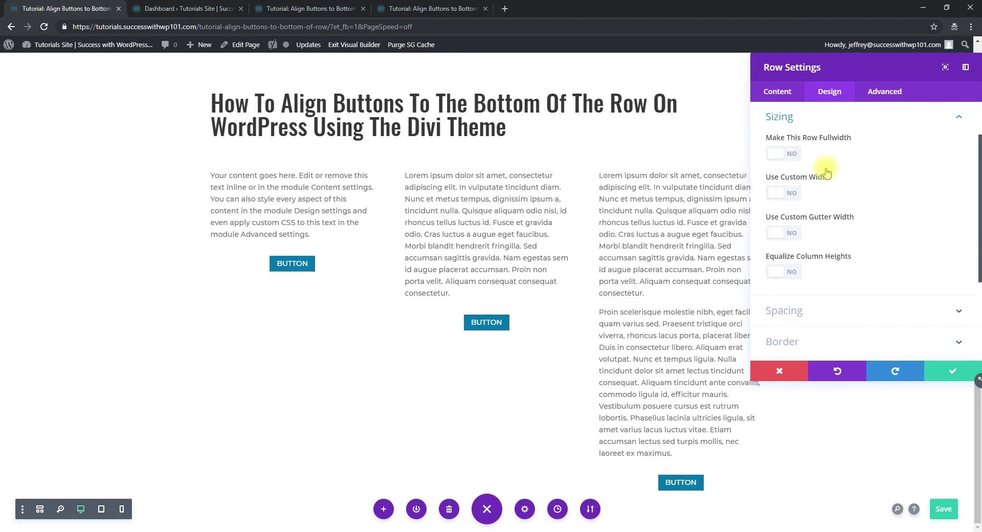
left_click(790, 277)
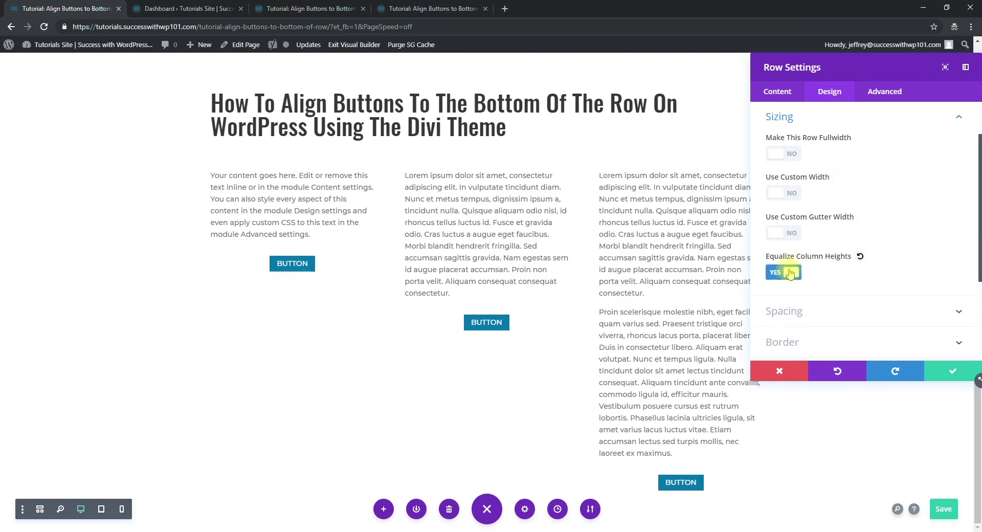
Step: Give the row the CSS class align-bottom, apply the settings and save the page
left_click(882, 97)
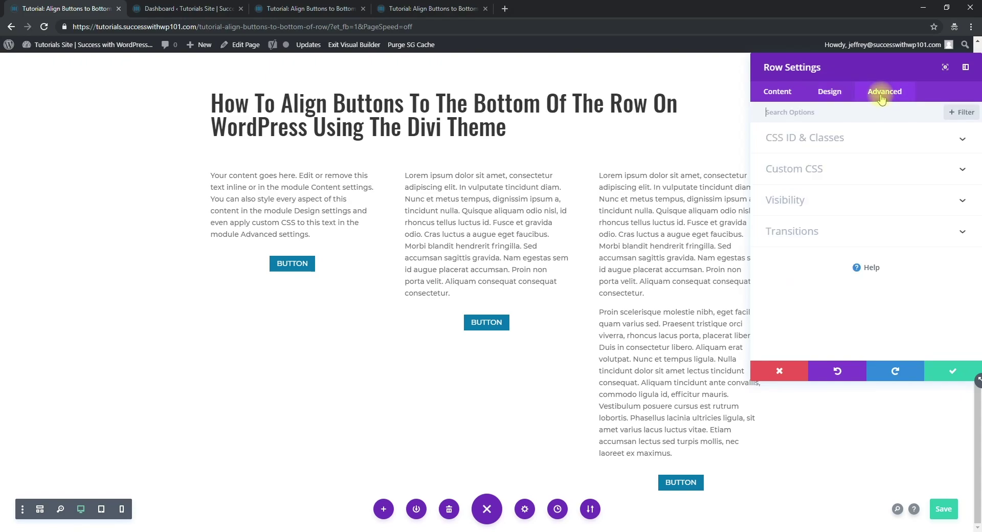
left_click(835, 138)
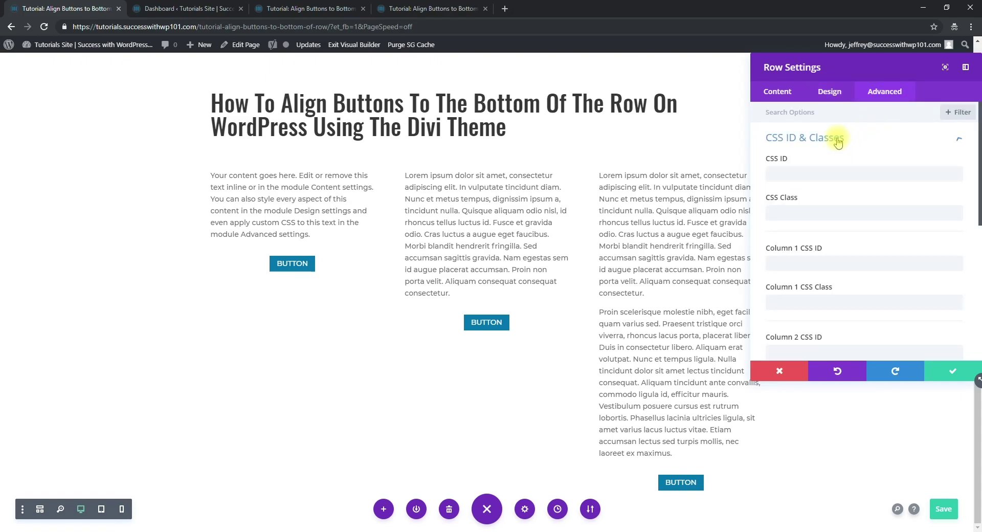
left_click(809, 215)
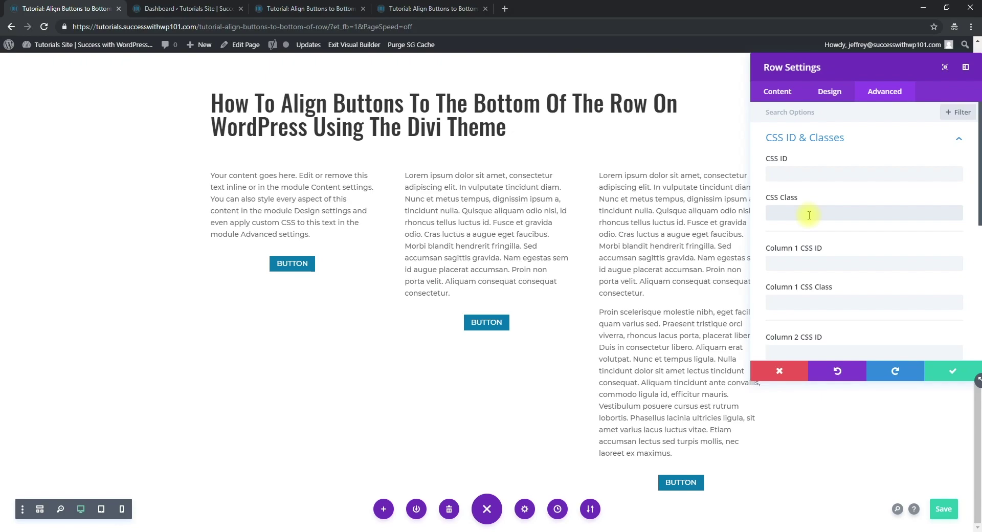
type("ali")
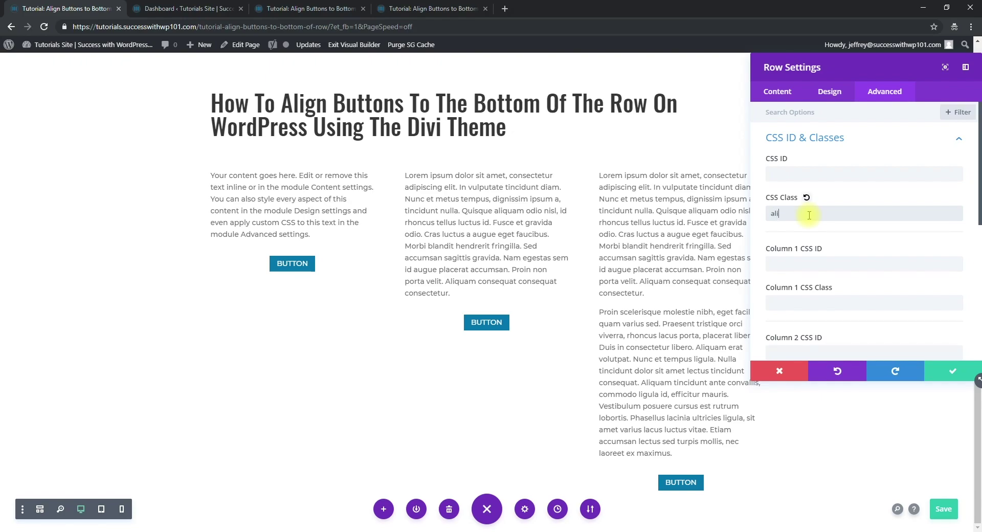
type("gn-bottom")
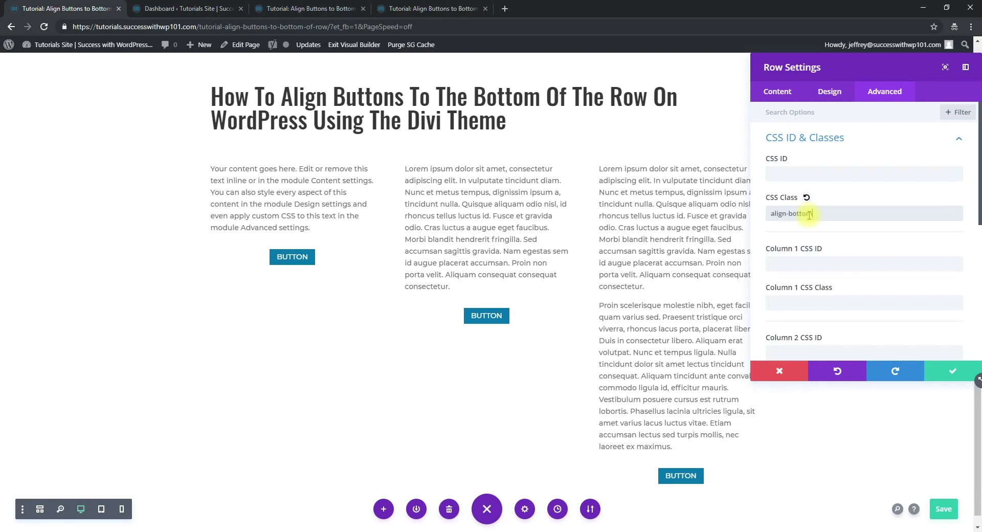
left_click(950, 371)
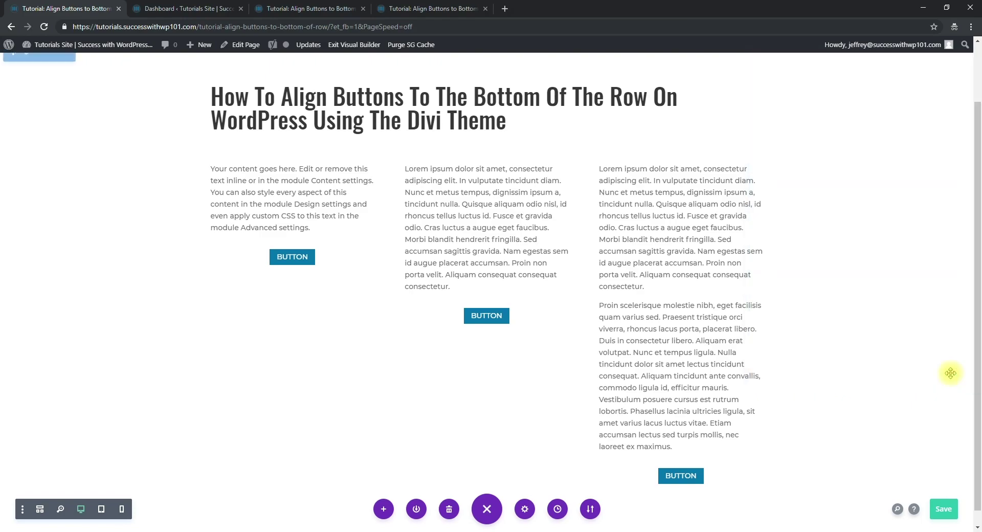
left_click(944, 509)
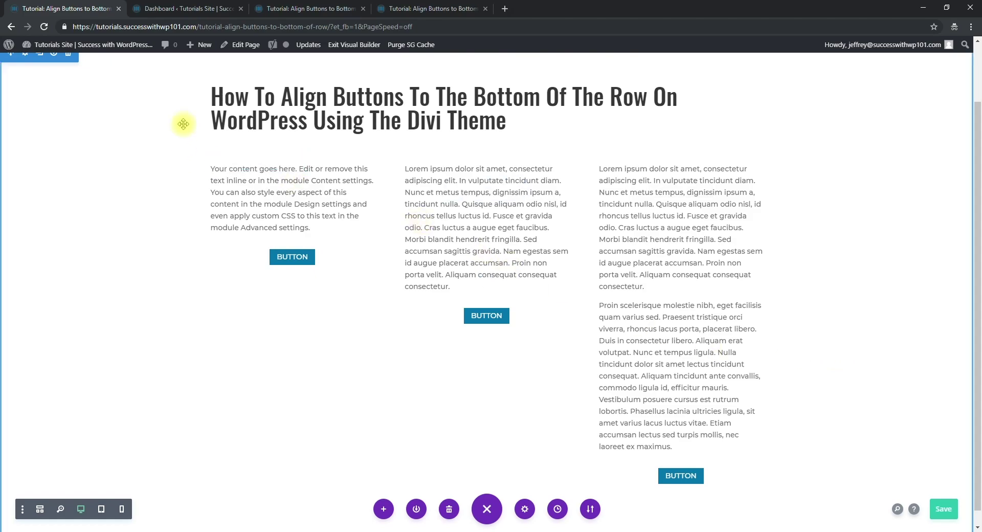
Step: Launch the Divi Theme Customizer from the WordPress dashboard and bring up the tutorial post window
left_click(173, 9)
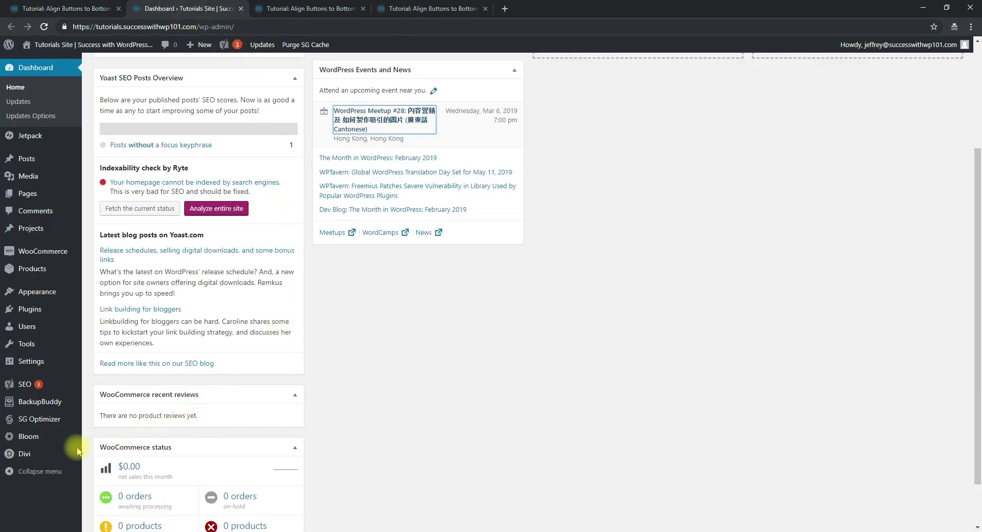
mouse_move(66, 453)
left_click(110, 447)
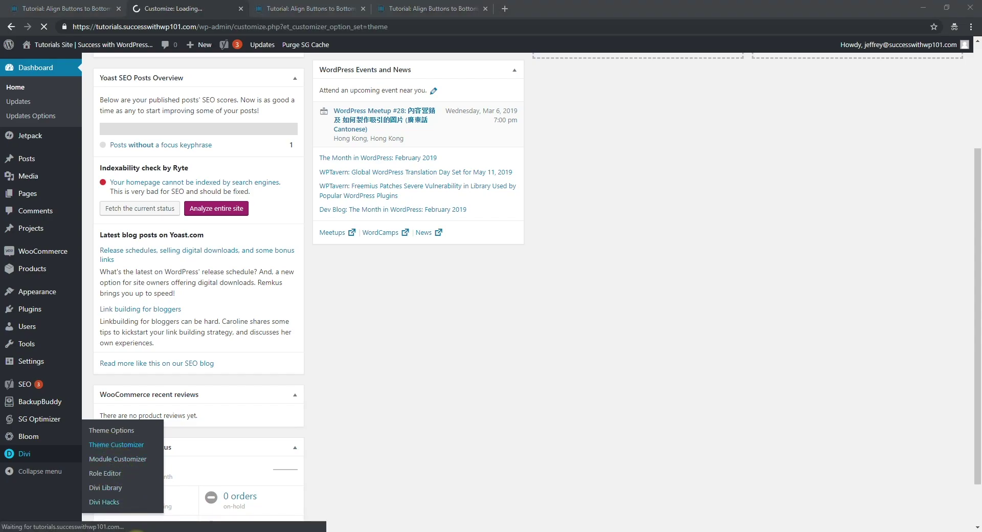
left_click(113, 508)
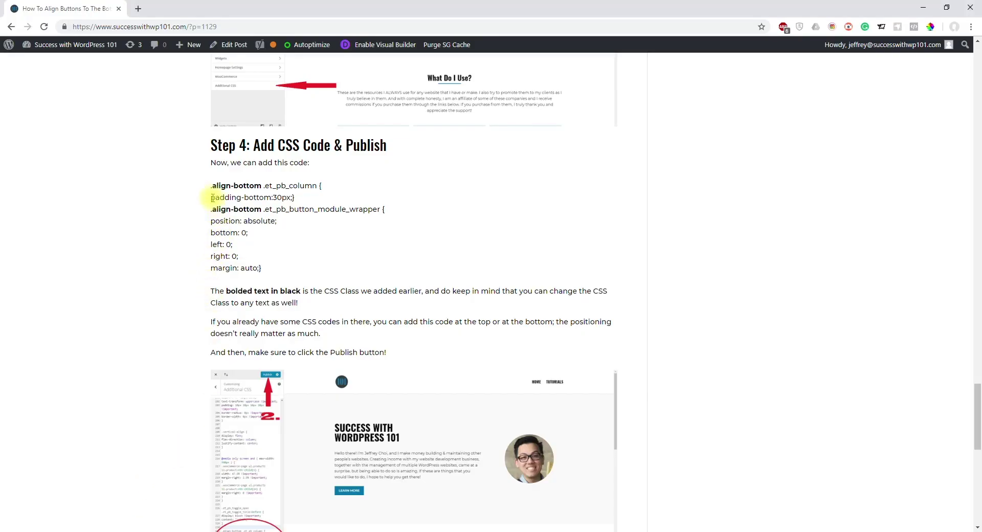
Step: Copy the Step 4 .align-bottom CSS code block and return to the customizer window
left_click_drag(211, 186, 279, 264)
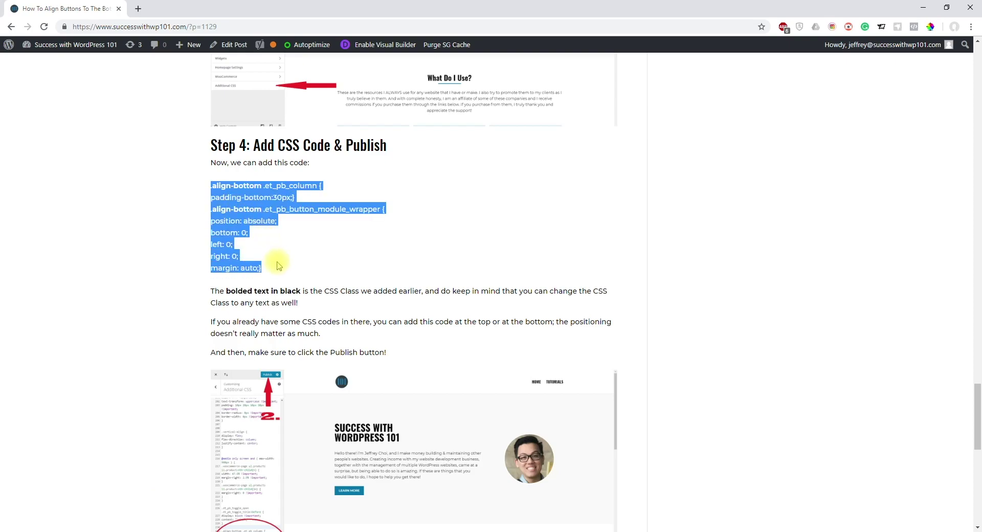
left_click(245, 210)
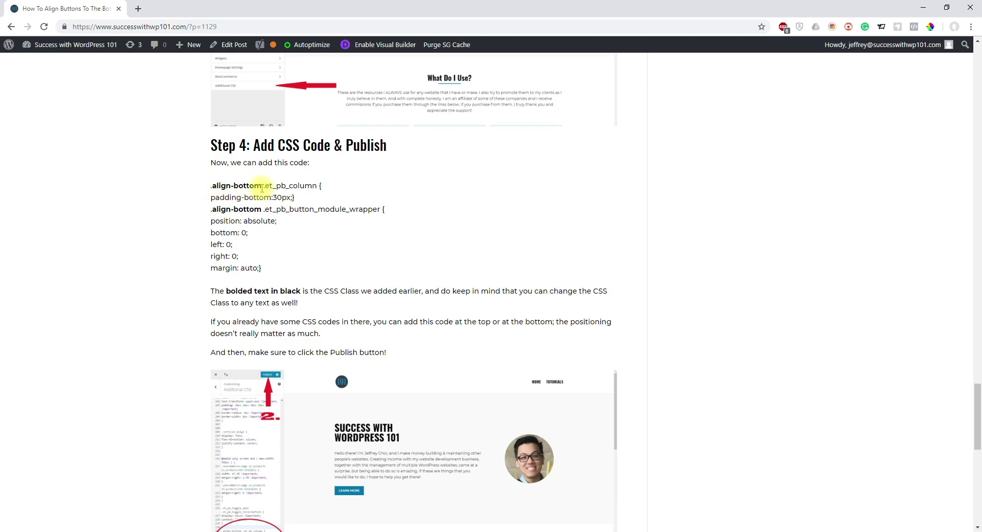
left_click(123, 530)
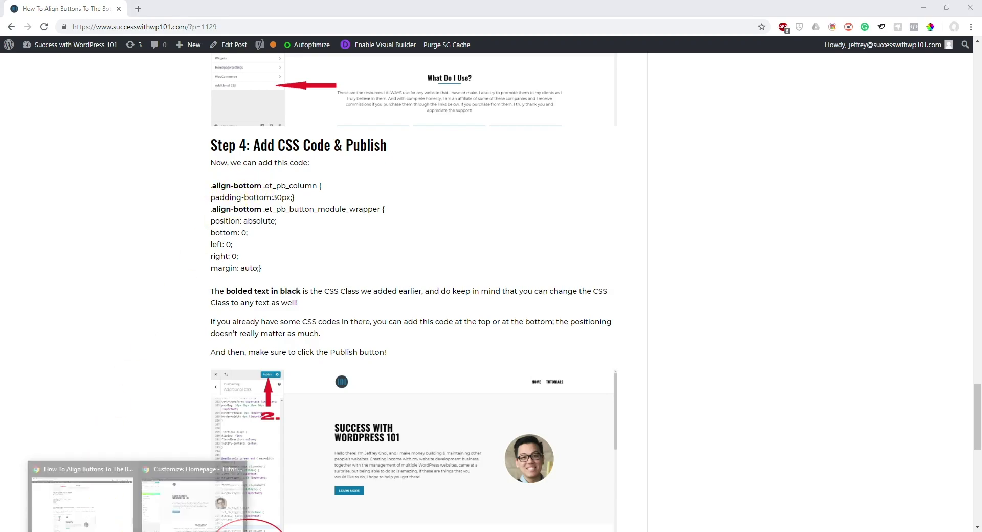
left_click(220, 503)
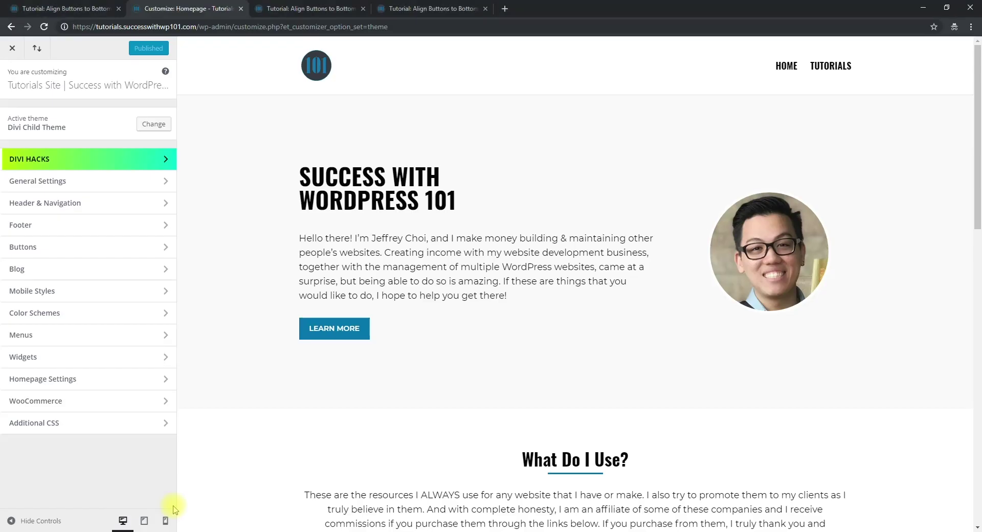
Step: Paste the copied .align-bottom CSS at the end of the Additional CSS
left_click(70, 430)
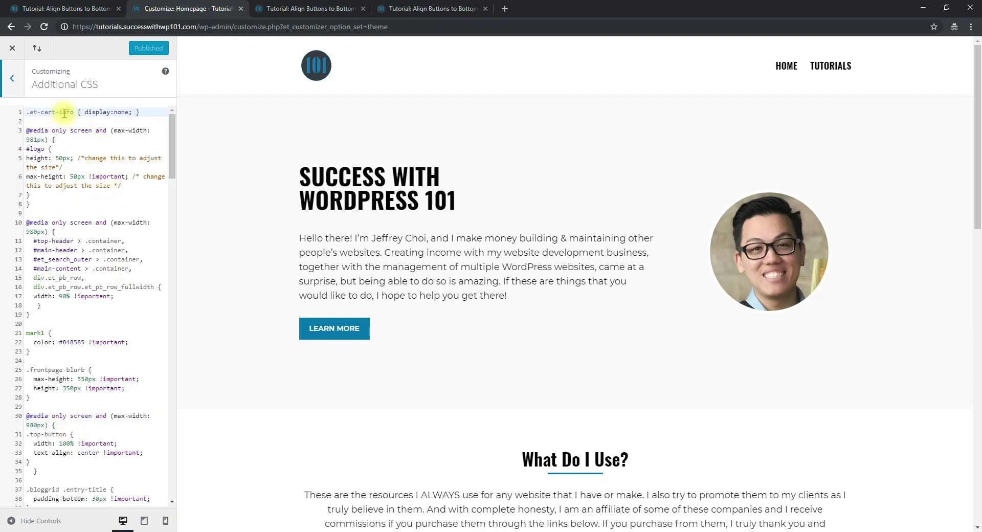
scroll(131, 327, "down", 20)
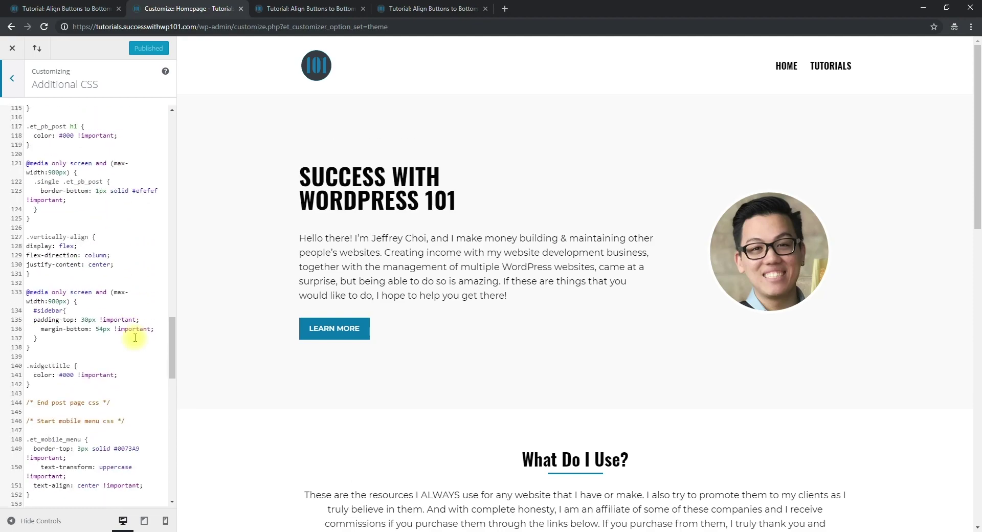
scroll(125, 332, "down", 3)
left_click(59, 500)
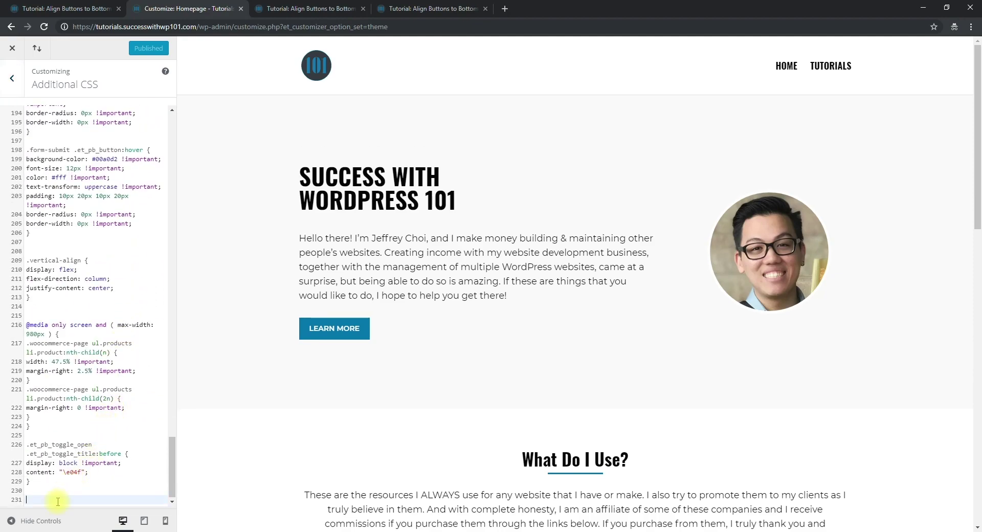
right_click(62, 497)
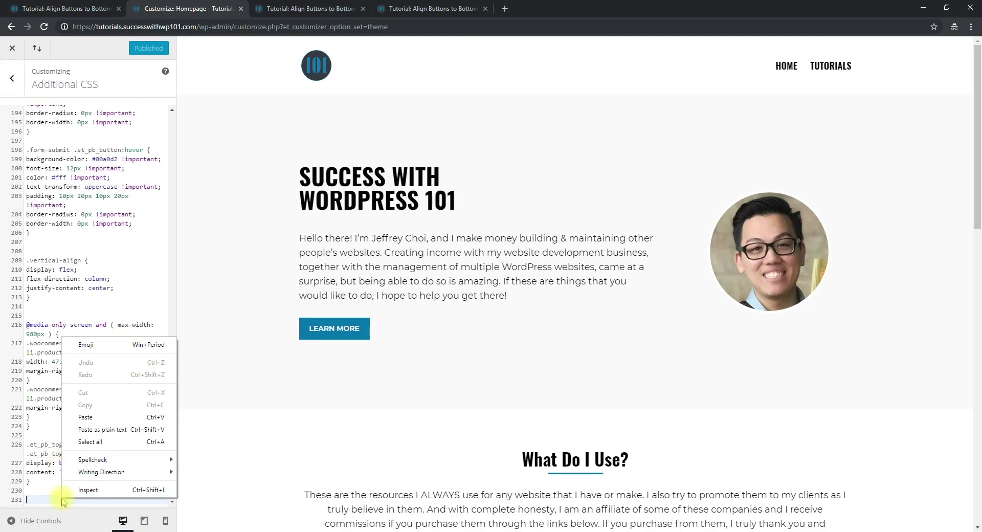
left_click(93, 418)
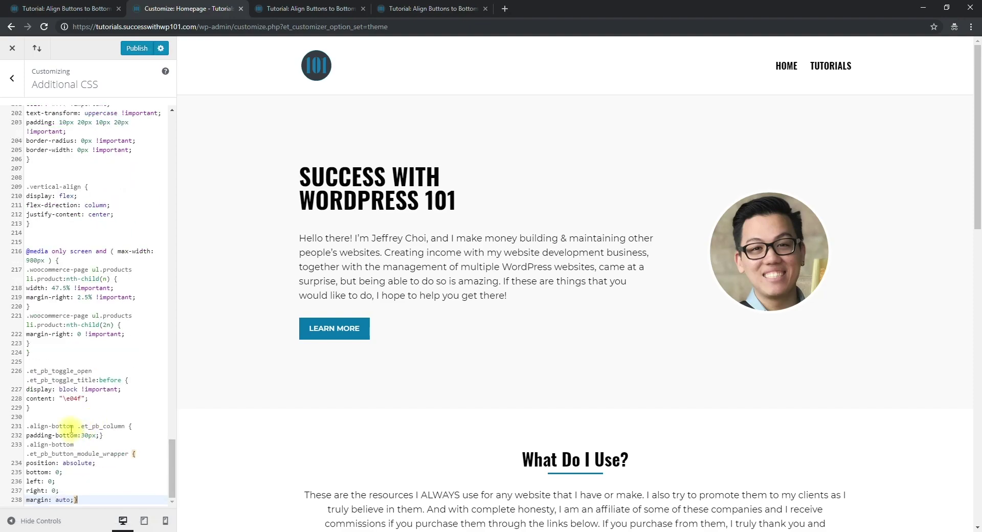
Step: Check the align-bottom selectors on lines 231 and 233, then publish the CSS
left_click(72, 427)
left_click_drag(72, 426, 32, 430)
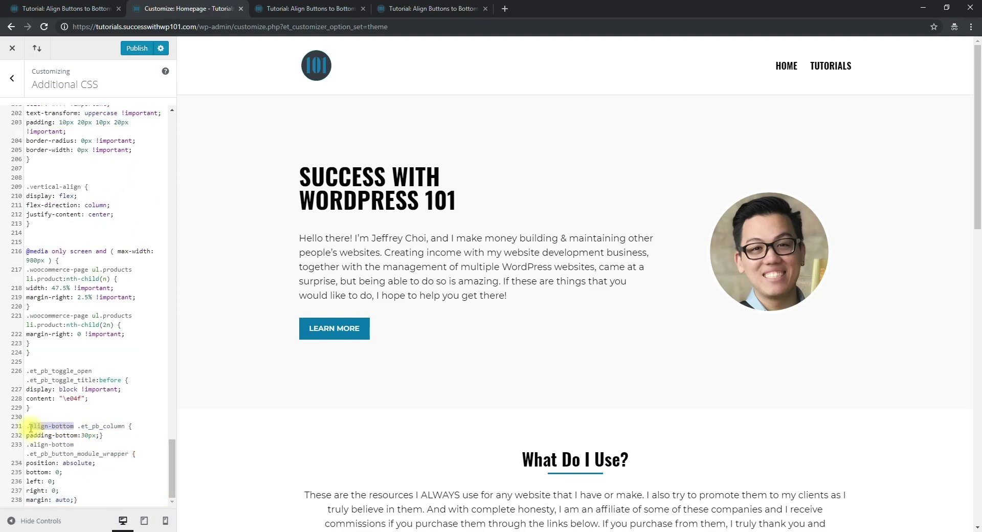
left_click(30, 428)
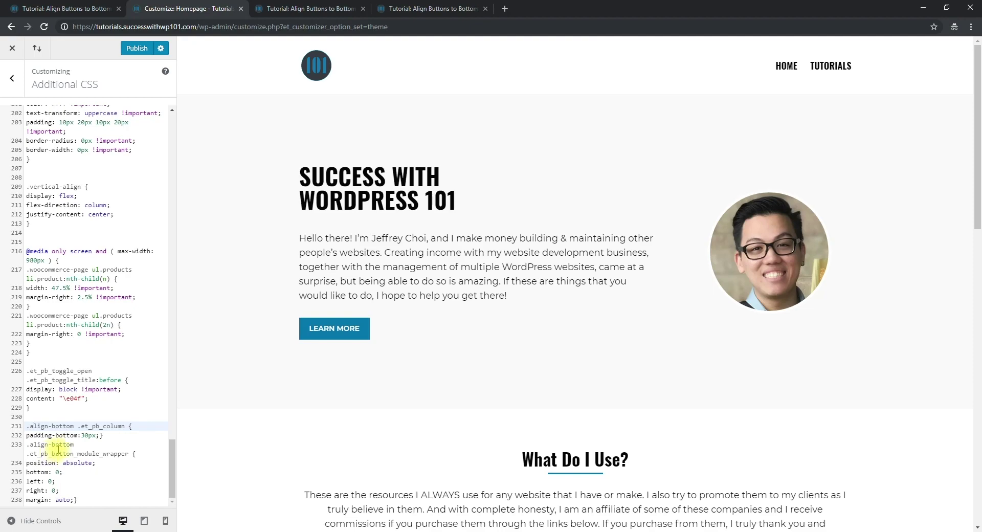
left_click(77, 446)
left_click_drag(77, 447, 68, 447)
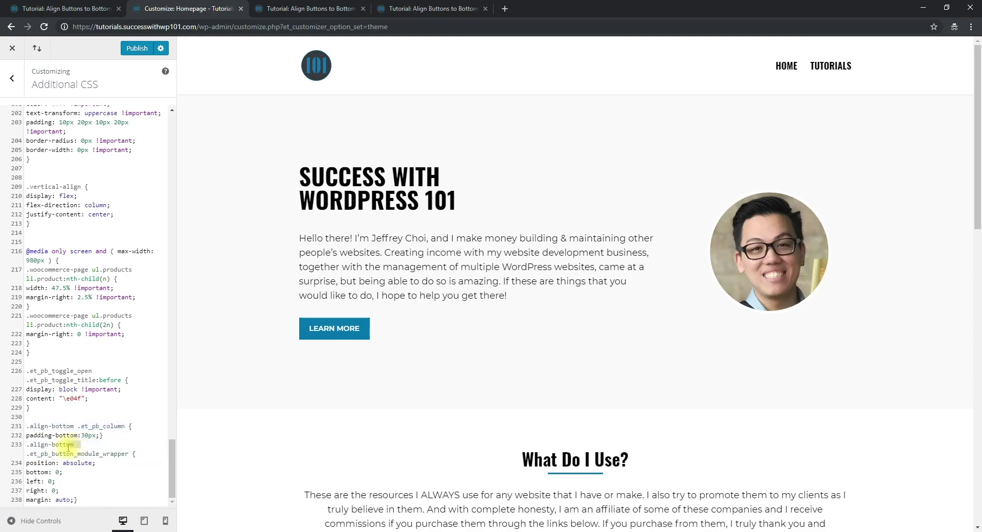
left_click(60, 447)
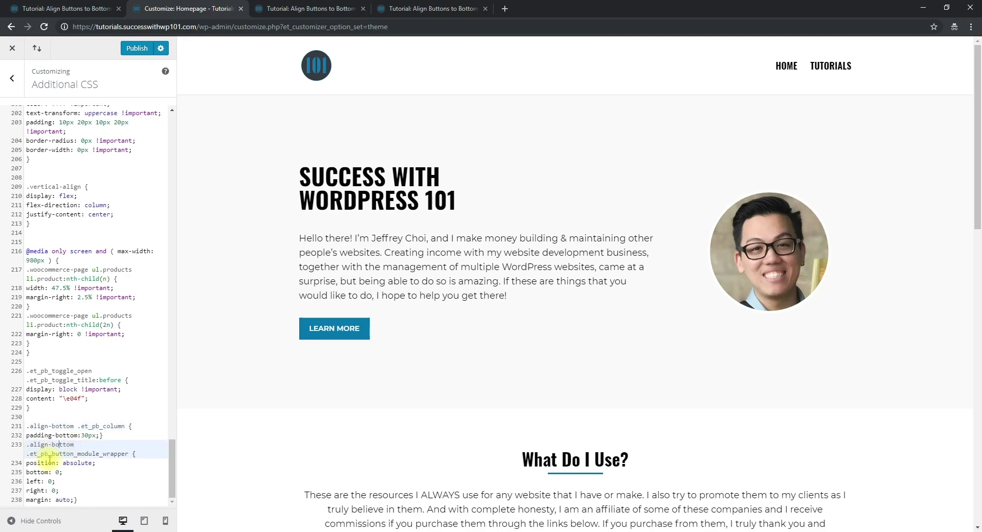
left_click(142, 51)
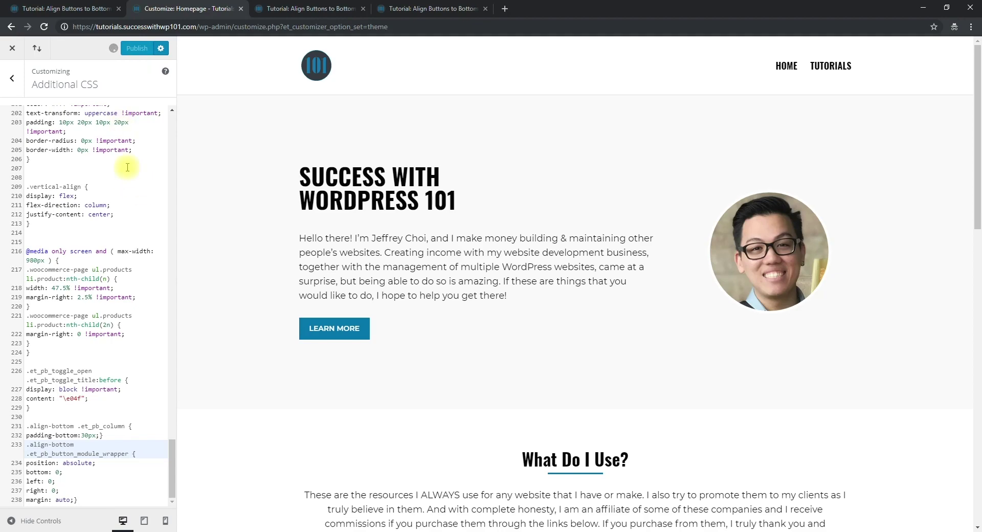
Step: Switch to the live tutorial page to check the button alignment
left_click(308, 8)
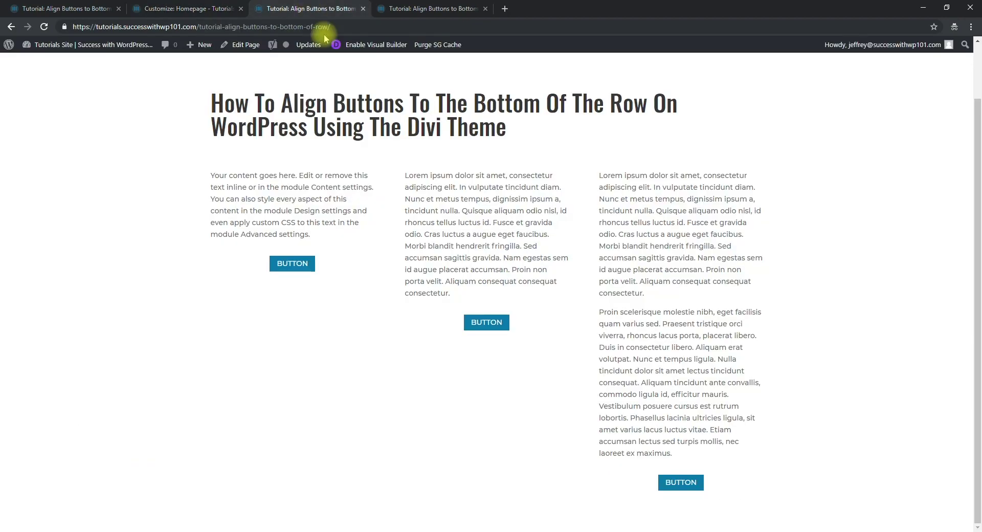